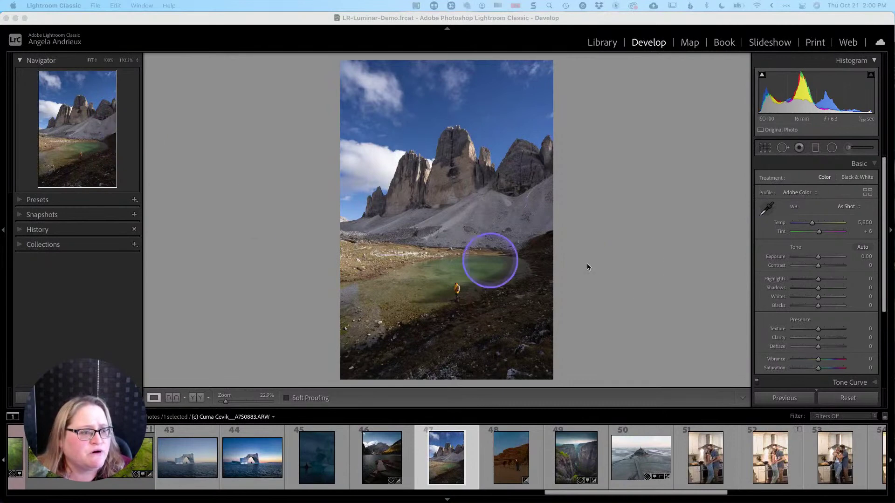
- Set the mountain lake photo's white balance to Daylight and apply automatic tone adjustments
click(852, 210)
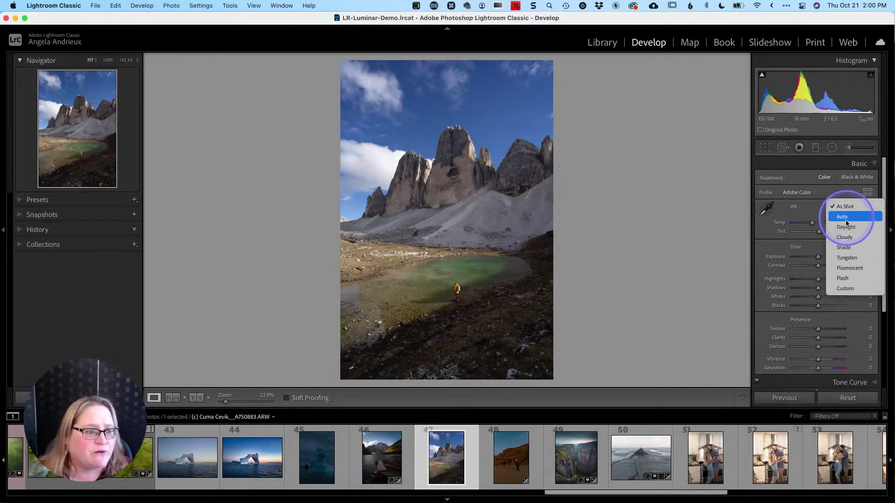
click(848, 228)
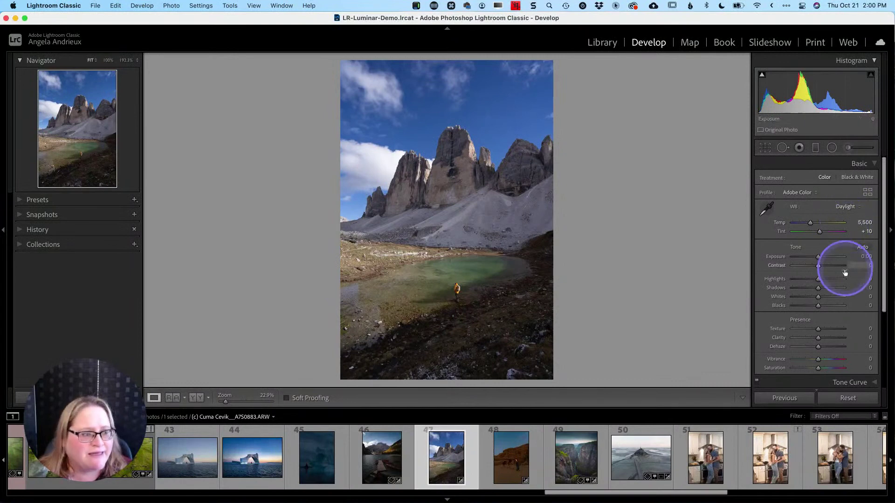
click(866, 250)
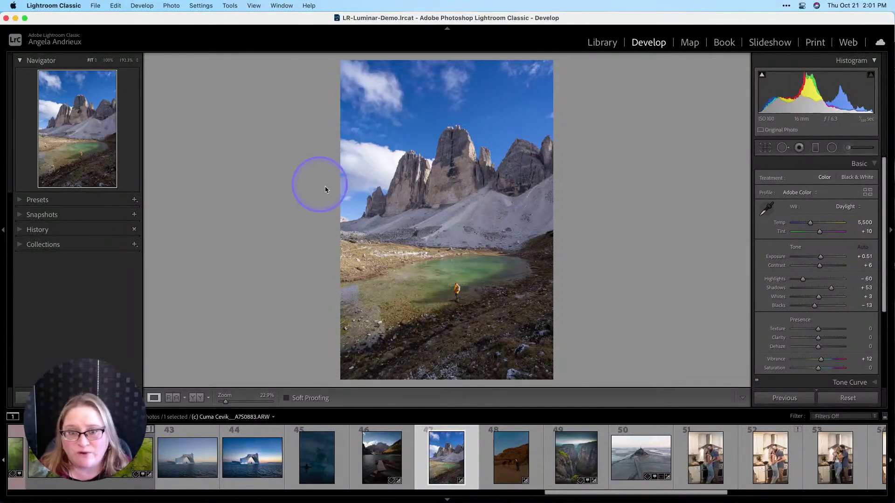
- Export the raw photo to Luminar AI using its Open Source Files preset
right_click(400, 182)
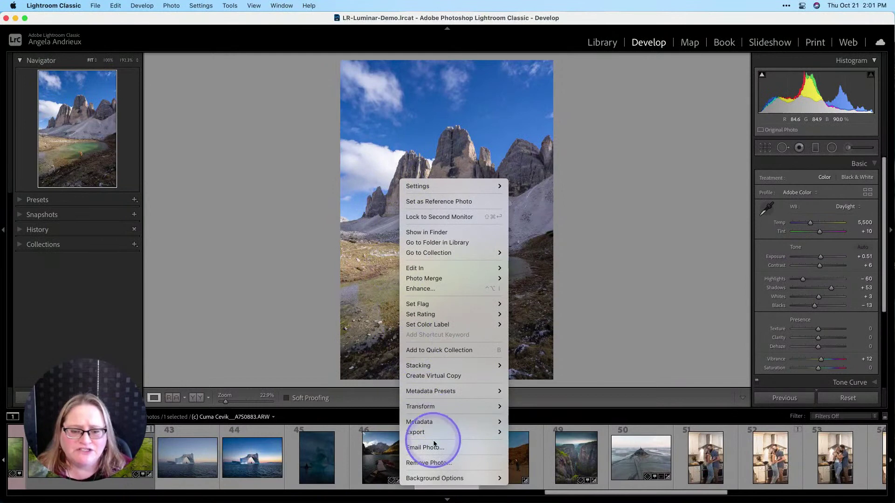
mouse_move(437, 434)
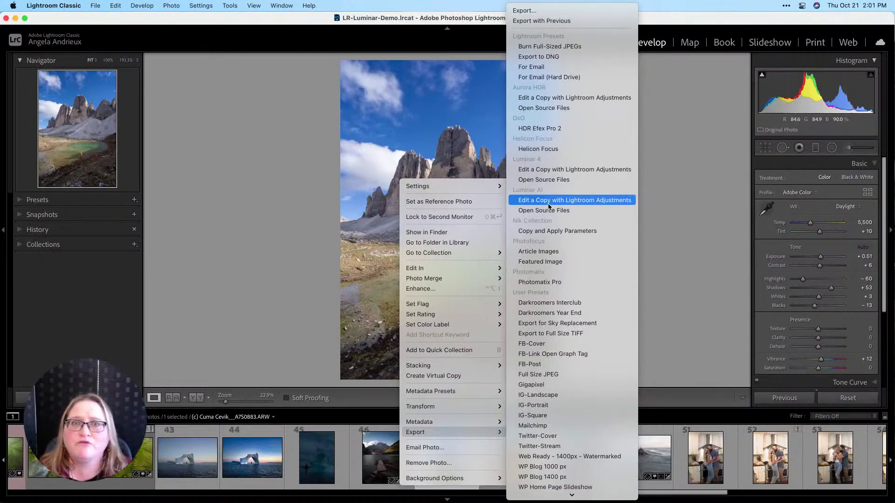
click(548, 210)
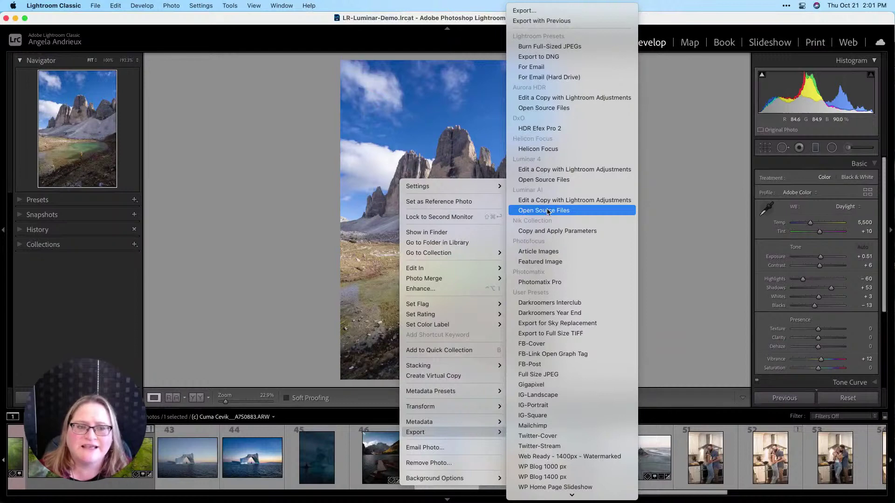
click(547, 211)
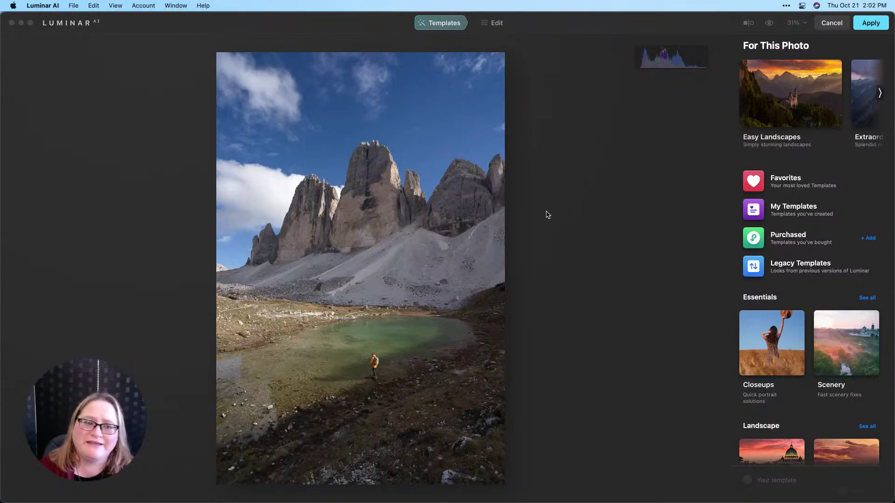
- Apply the Fast Fix template from the Scenery collection to the photo
click(841, 340)
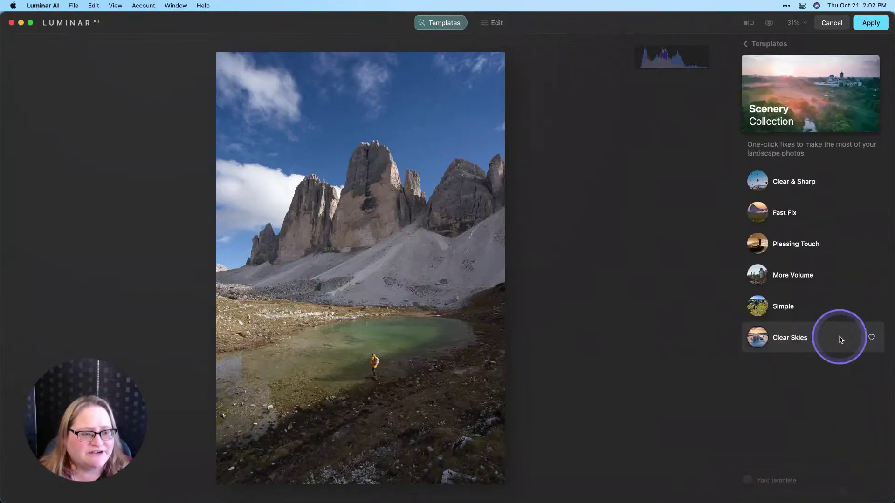
click(791, 213)
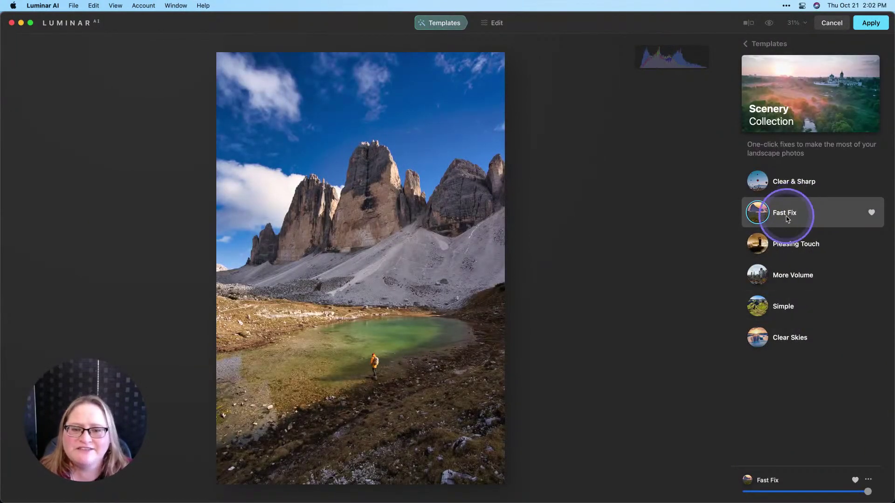
- Set the Structure AI amount to 80 and apply the edits back to Lightroom Classic
click(492, 23)
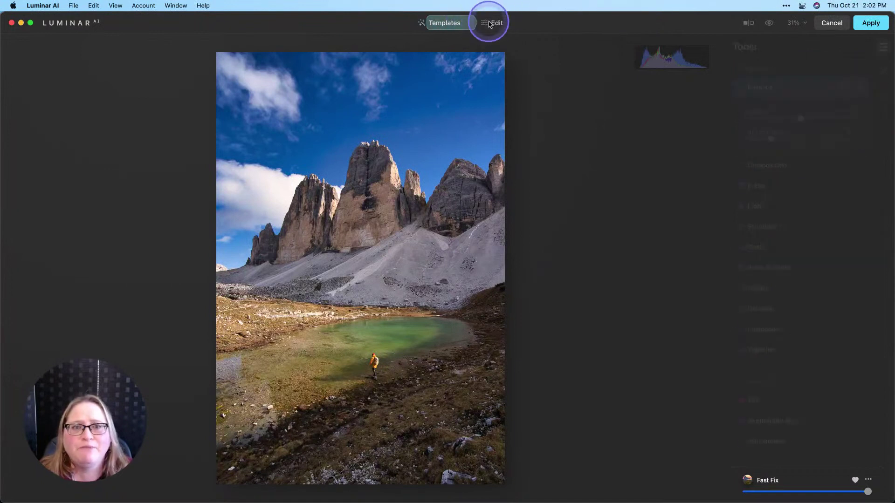
click(764, 228)
drag(801, 201, 844, 203)
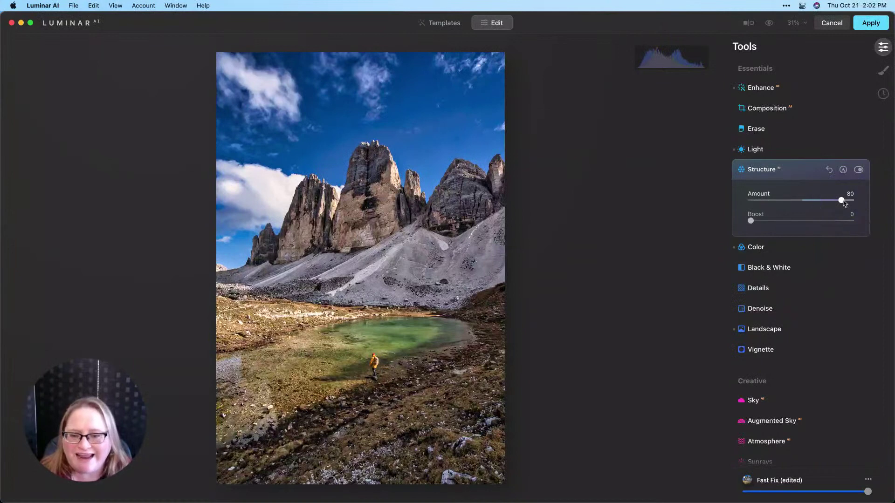
click(841, 200)
click(866, 25)
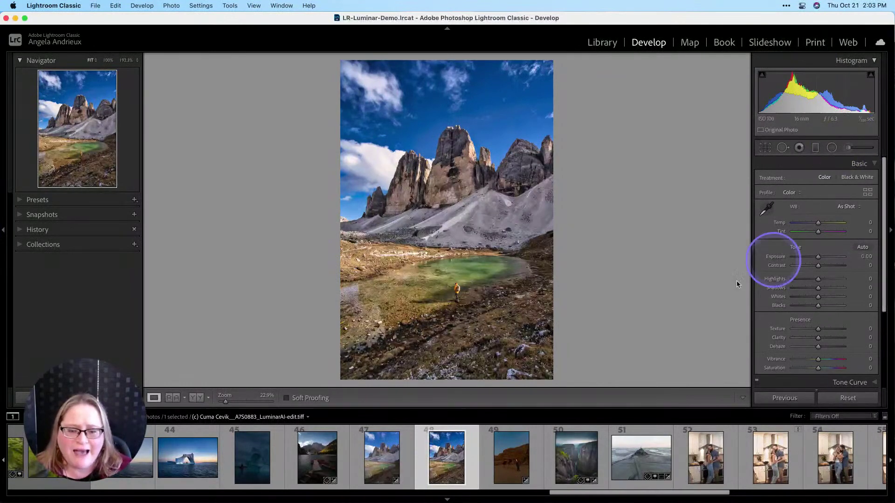
- Select the original ARW version of the mountain lake photo and open it as a Smart Object in Photoshop
click(396, 463)
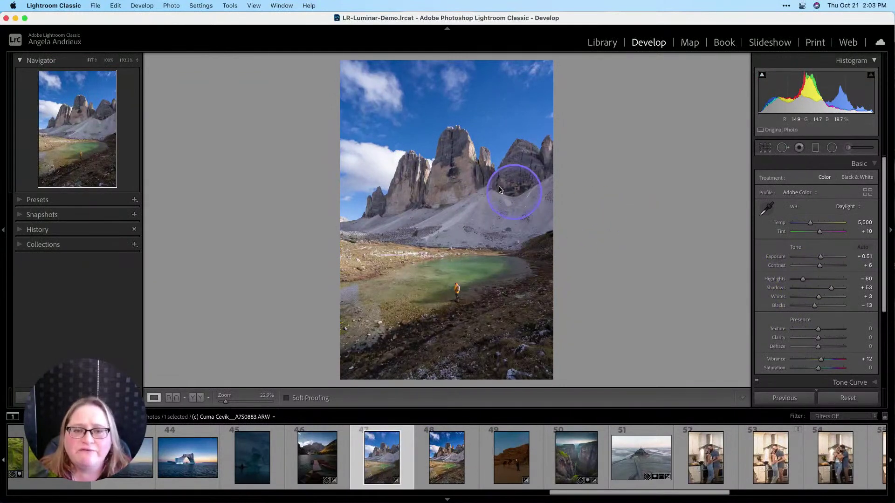
right_click(440, 178)
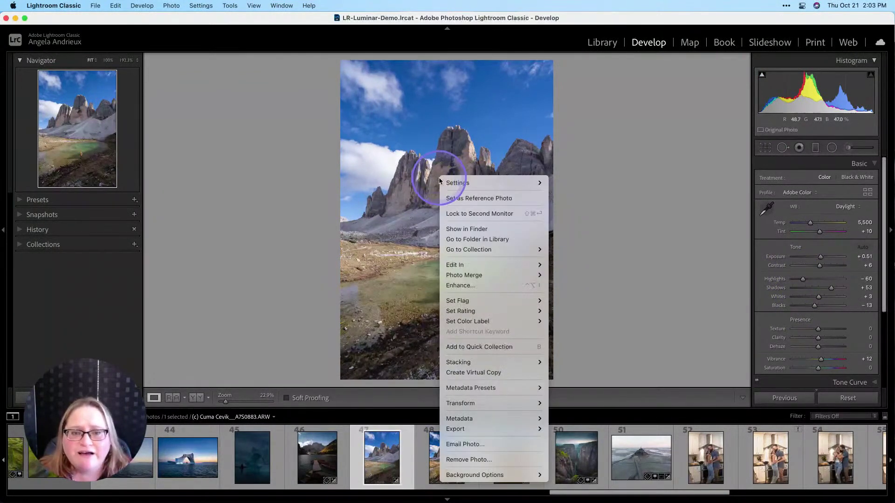
mouse_move(461, 265)
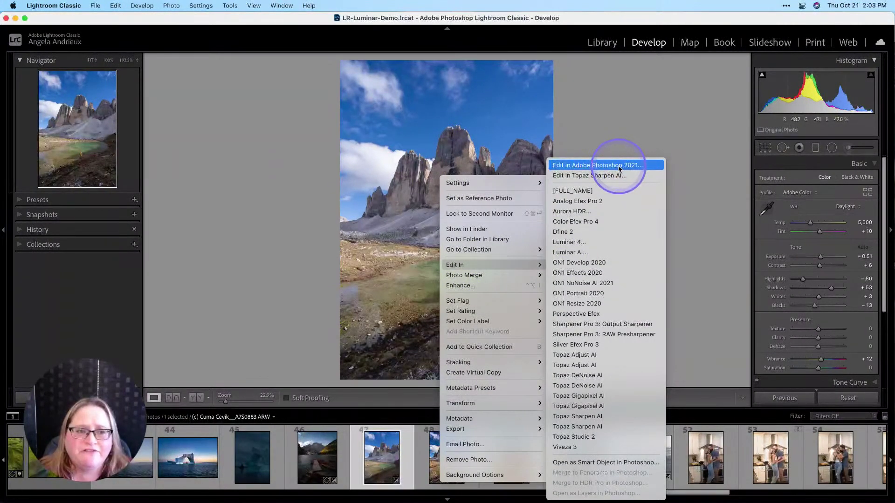
click(582, 463)
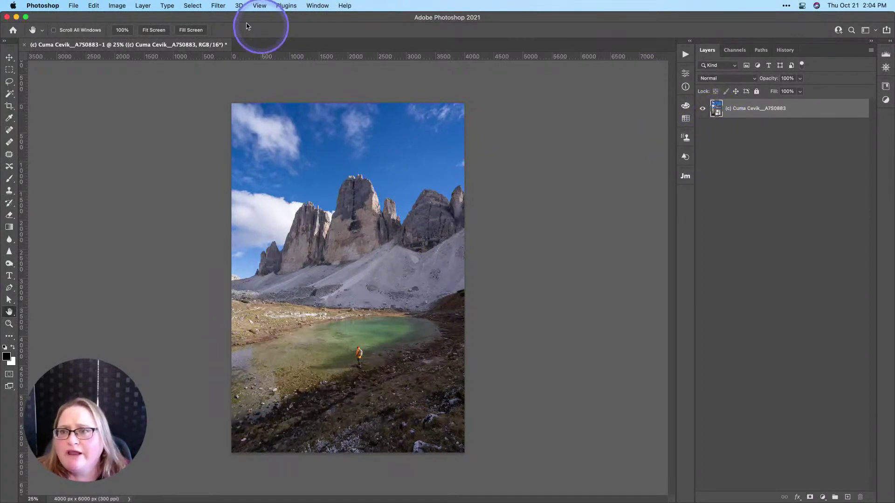
- Open the Smart Object layer in the Luminar AI filter from Skylum Software
click(220, 6)
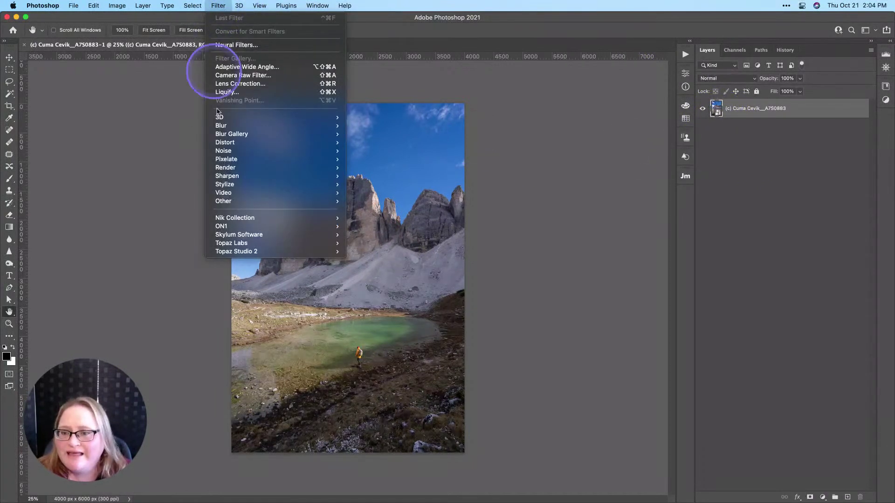
mouse_move(285, 235)
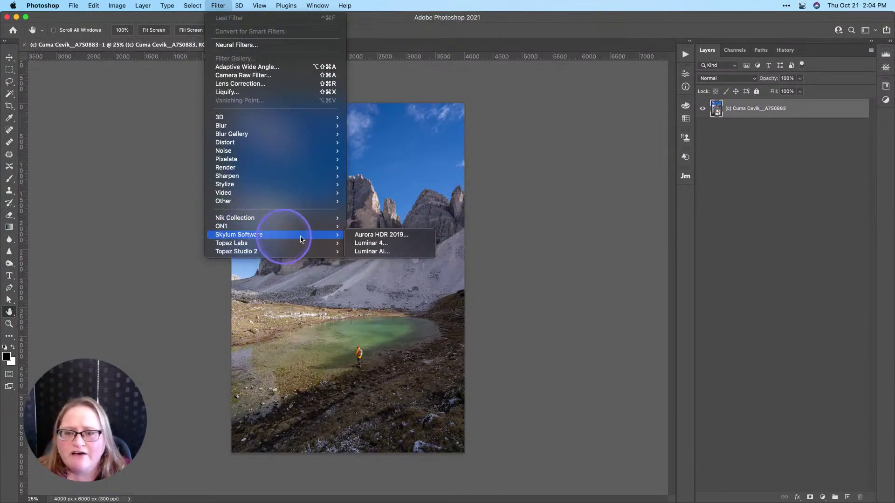
click(367, 251)
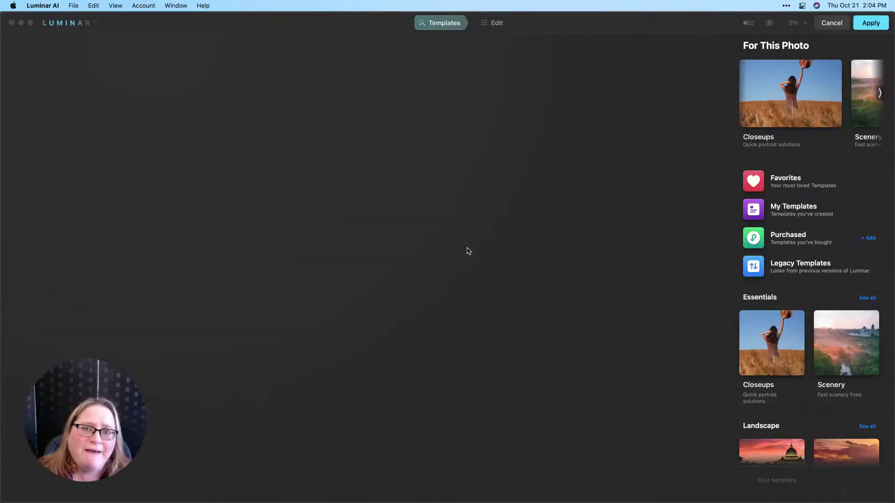
- Set the Structure AI amount to 80 and apply the result to the Photoshop layer
click(495, 24)
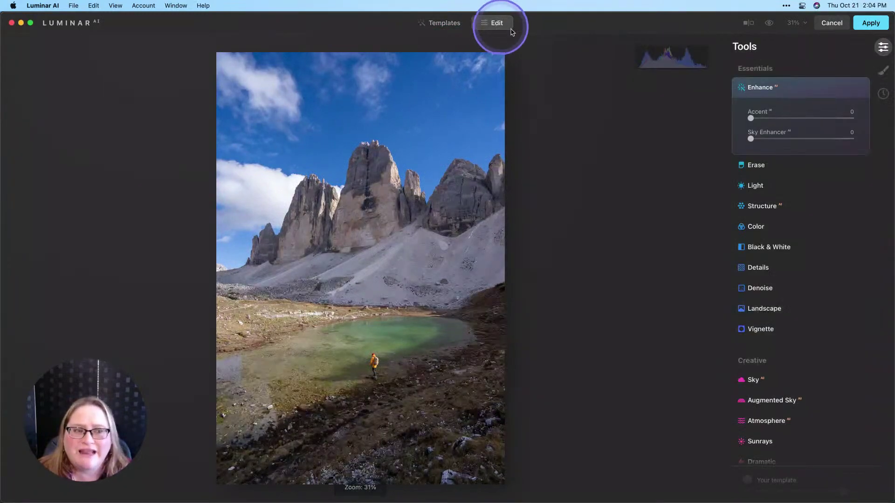
click(764, 207)
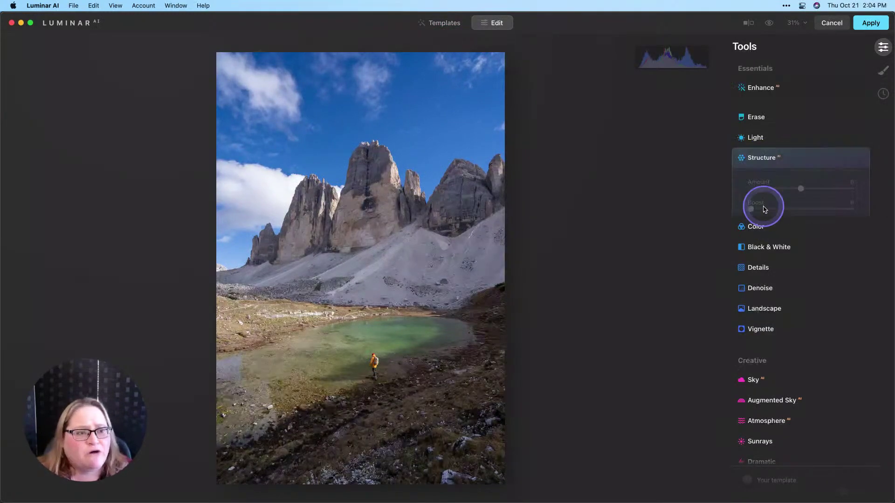
drag(801, 182, 846, 183)
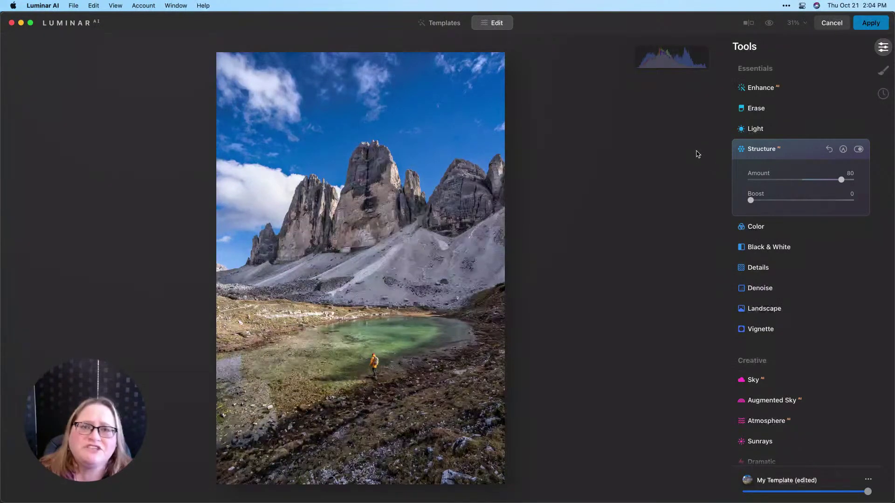
key(Return)
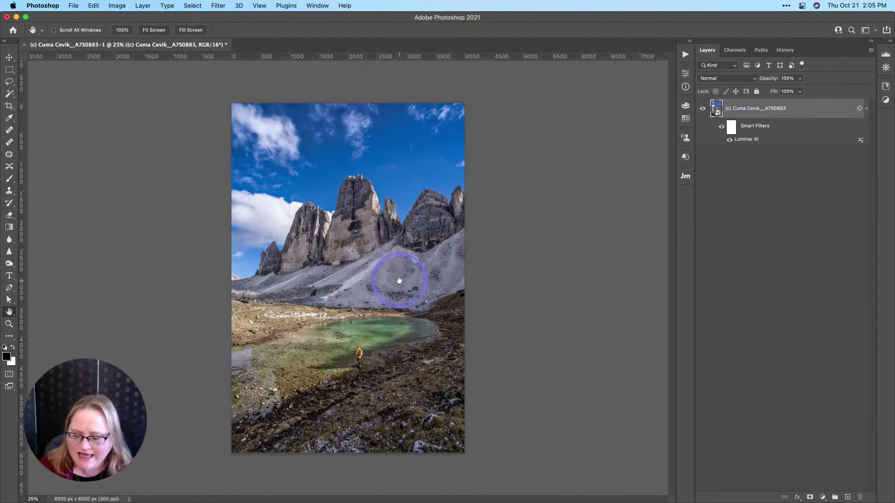
- Save and close the edited Photoshop document, and switch back to Lightroom Classic
key(super+s)
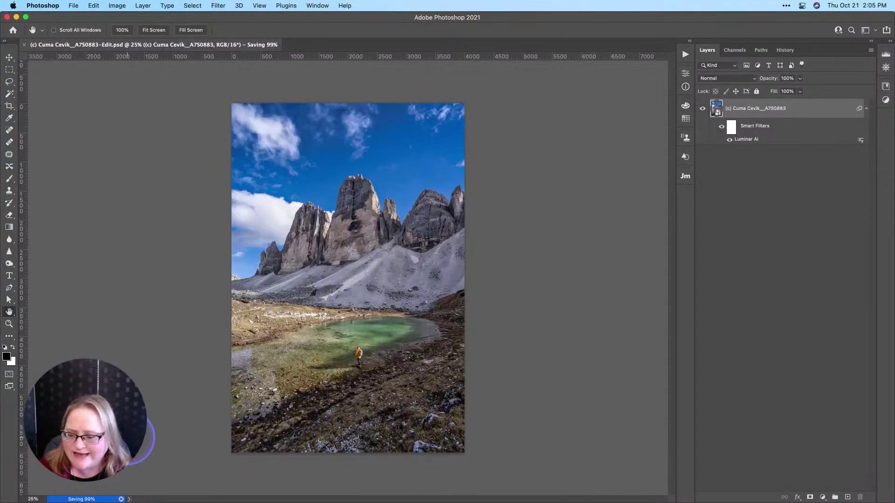
key(super)
key(super+w)
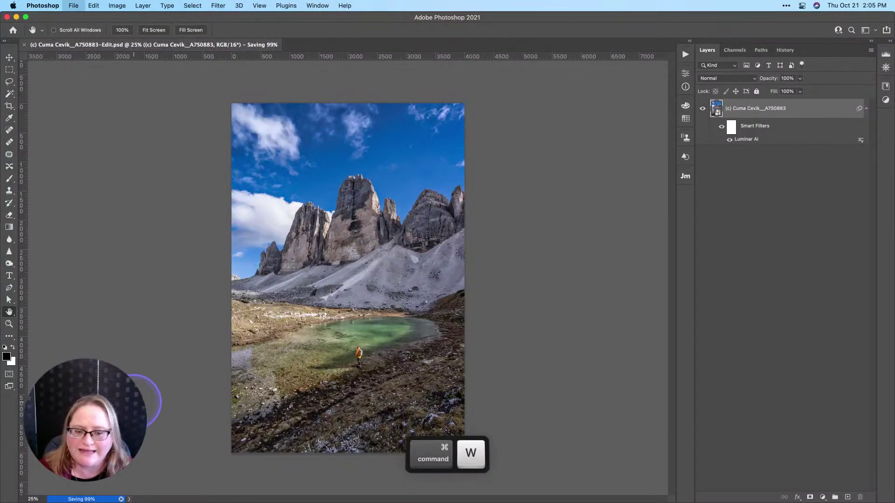
key(super+Tab)
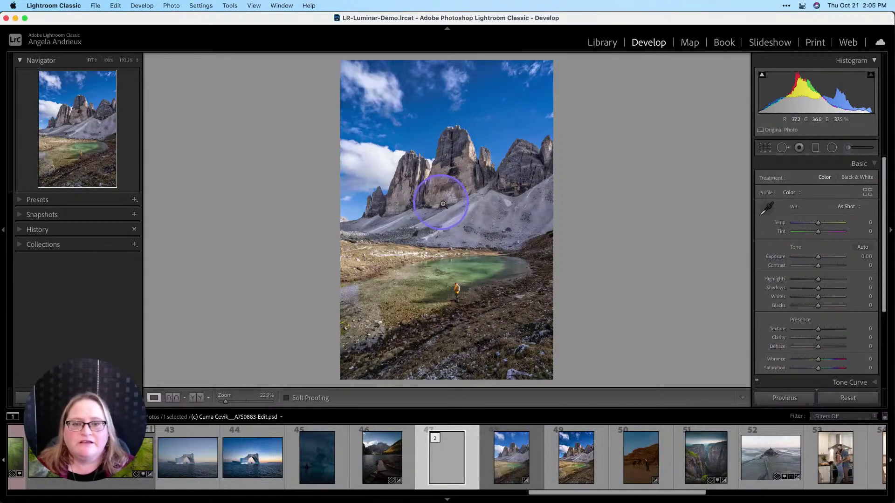
- Open the edited PSD in Photoshop 2021 with the Edit Original option and dismiss the Nik Collection Selective Tool
right_click(441, 218)
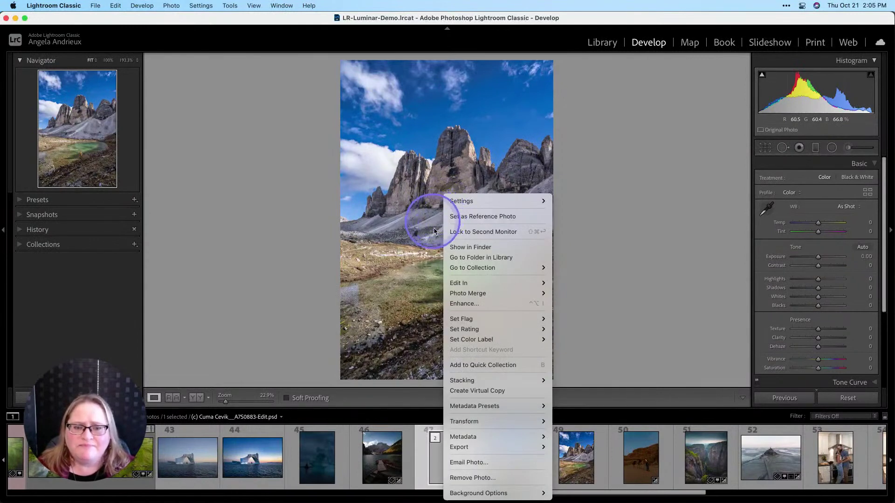
mouse_move(461, 283)
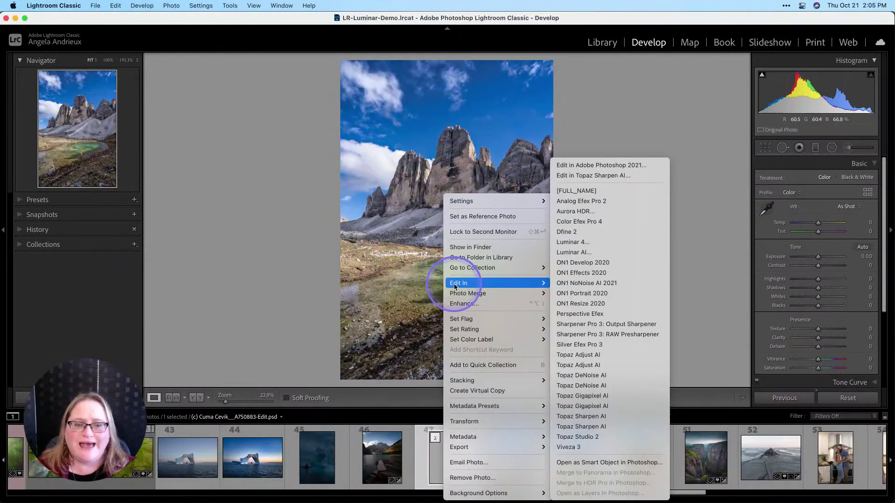
click(599, 169)
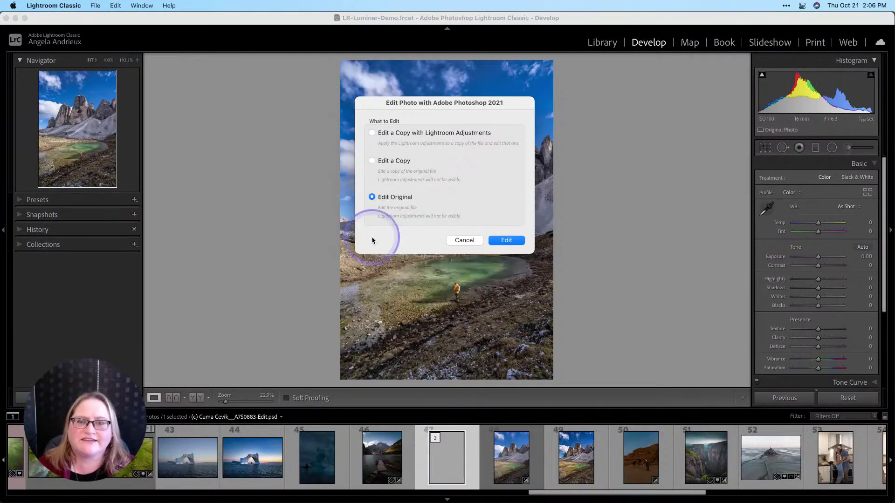
click(506, 240)
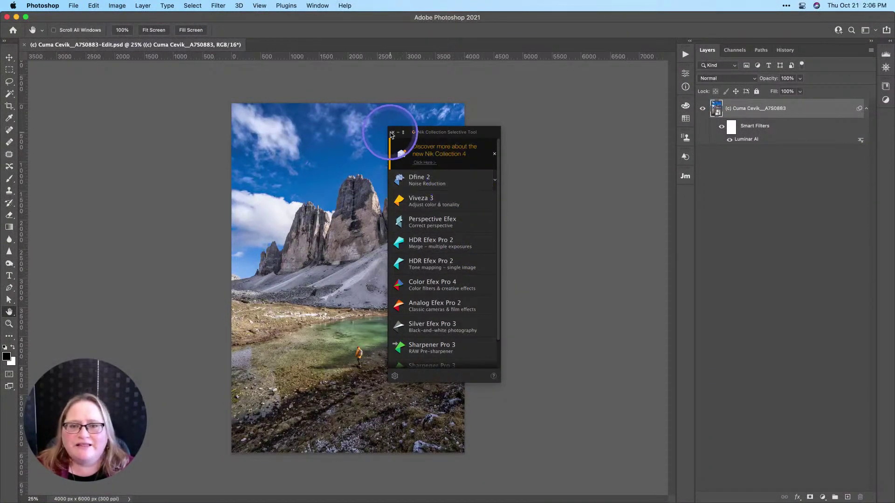
click(392, 132)
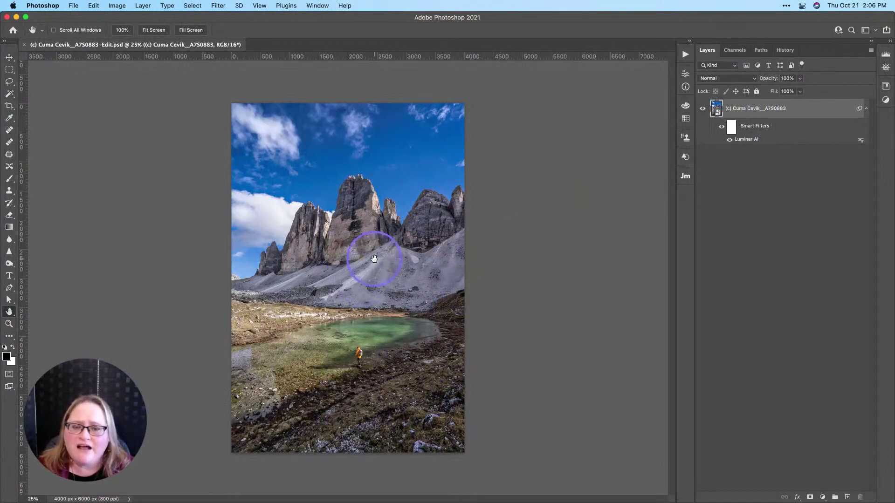
- Reopen the layer's Luminar AI smart filter and set the Structure AI amount to 45
double_click(746, 140)
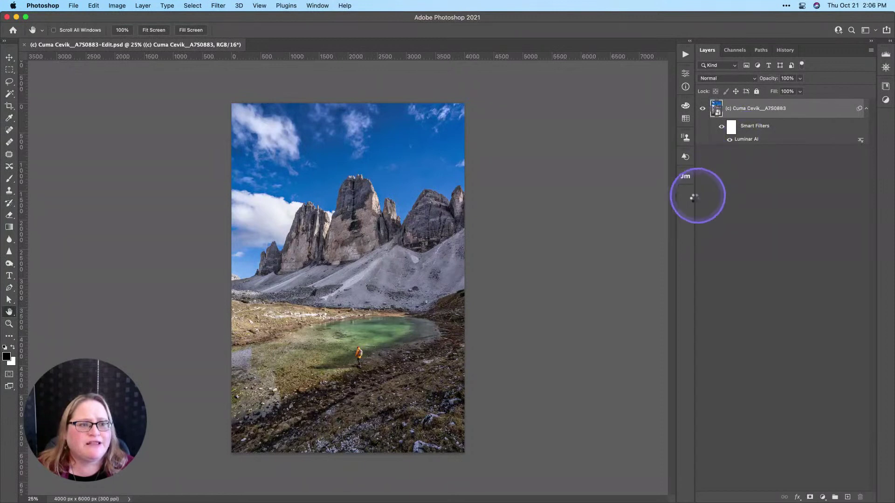
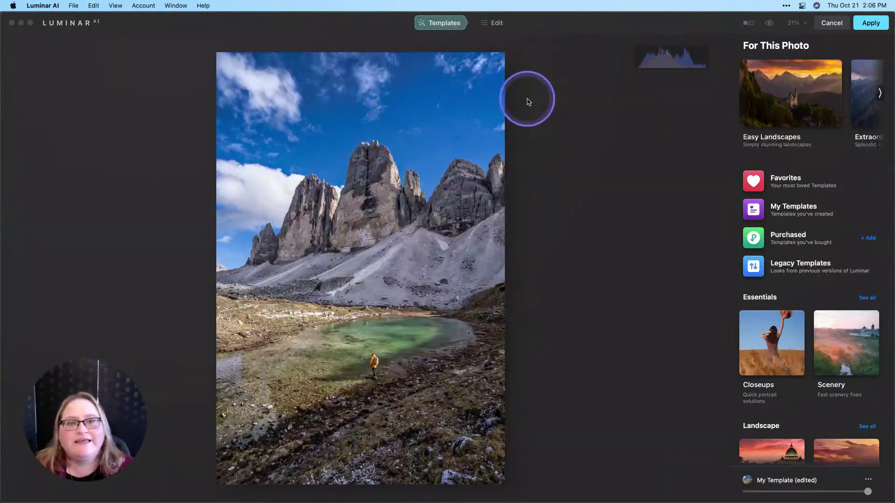
click(496, 24)
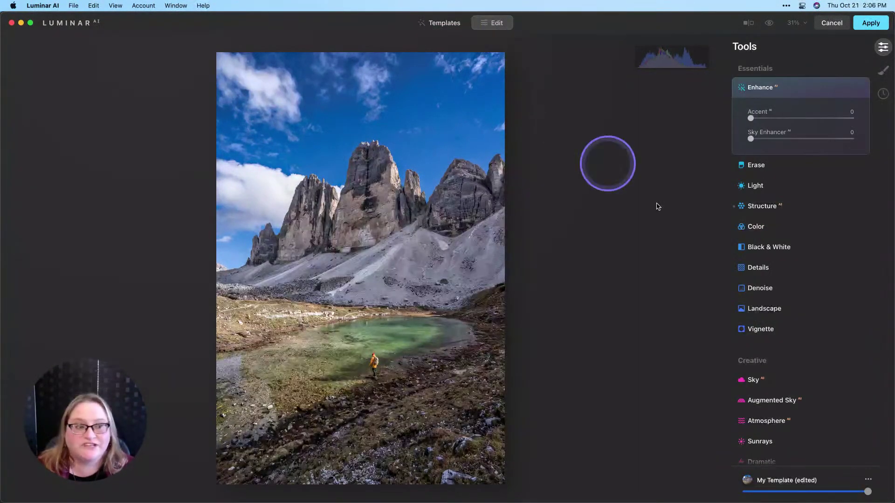
click(764, 210)
drag(751, 180, 824, 184)
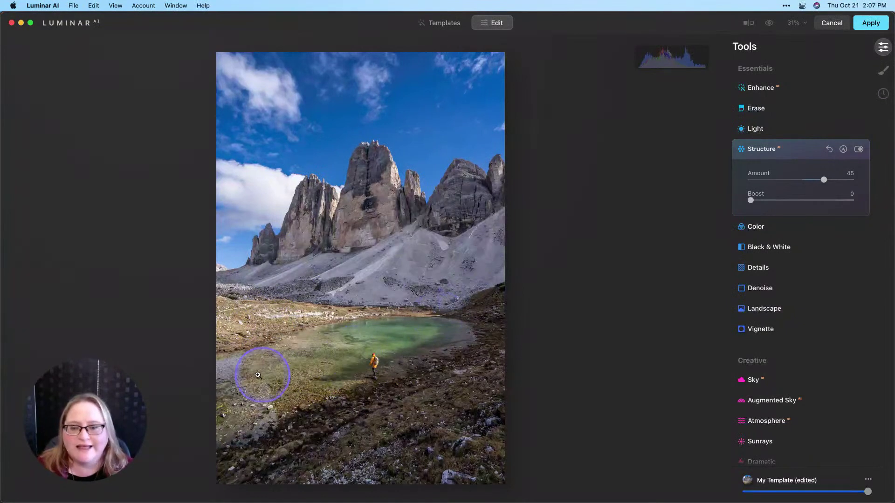
- Add a Basic local adjustment with a diagonal gradient mask over the dark foreground slope and set its exposure to -0.72
click(883, 71)
click(854, 47)
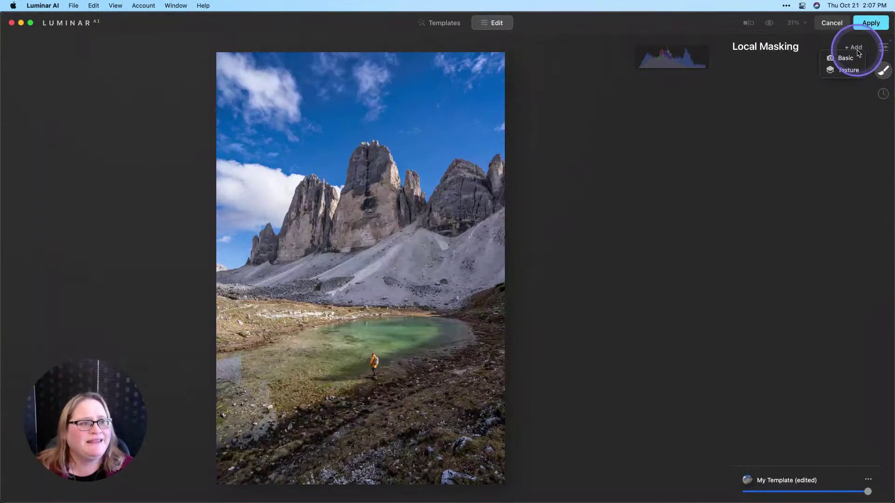
click(845, 58)
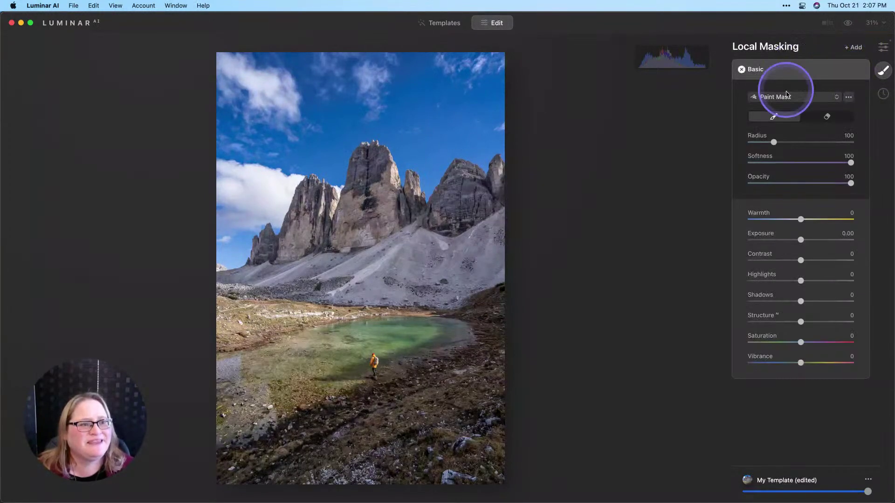
click(791, 100)
click(787, 121)
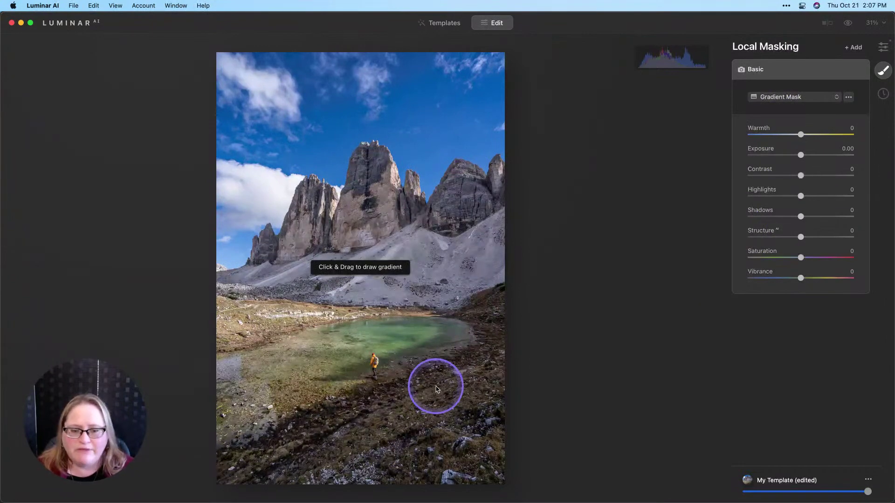
drag(436, 387, 412, 346)
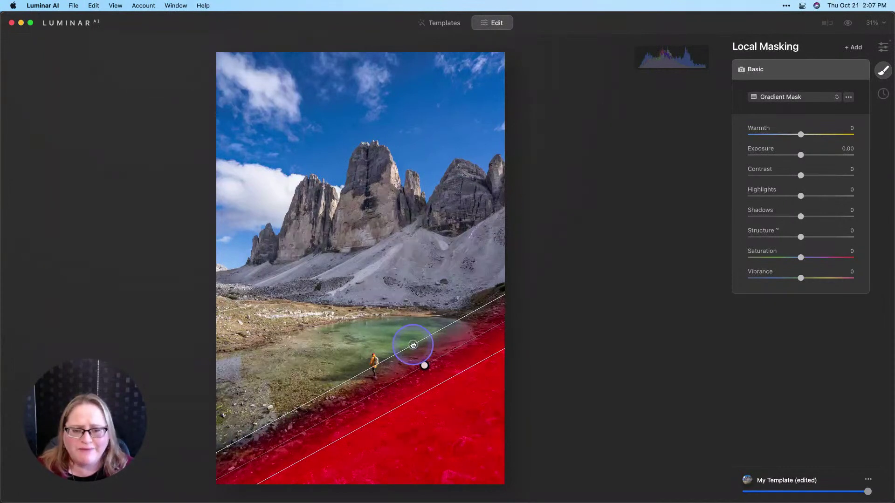
drag(412, 346, 412, 345)
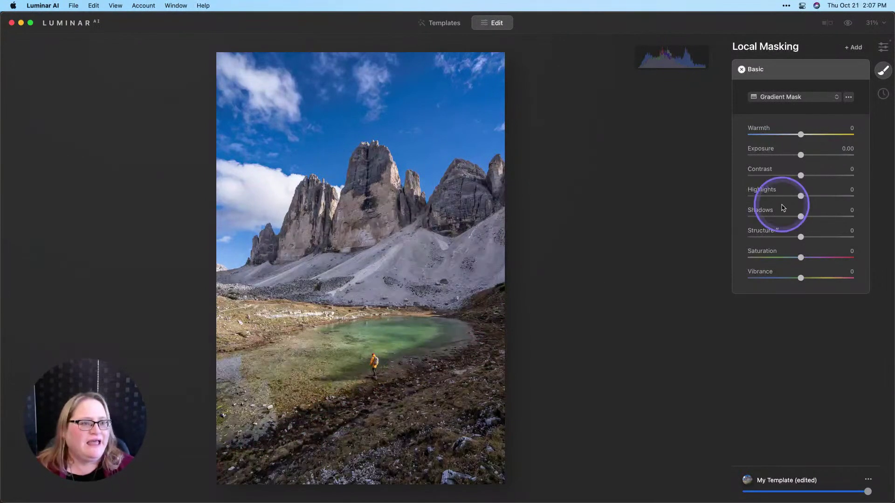
drag(800, 160, 793, 160)
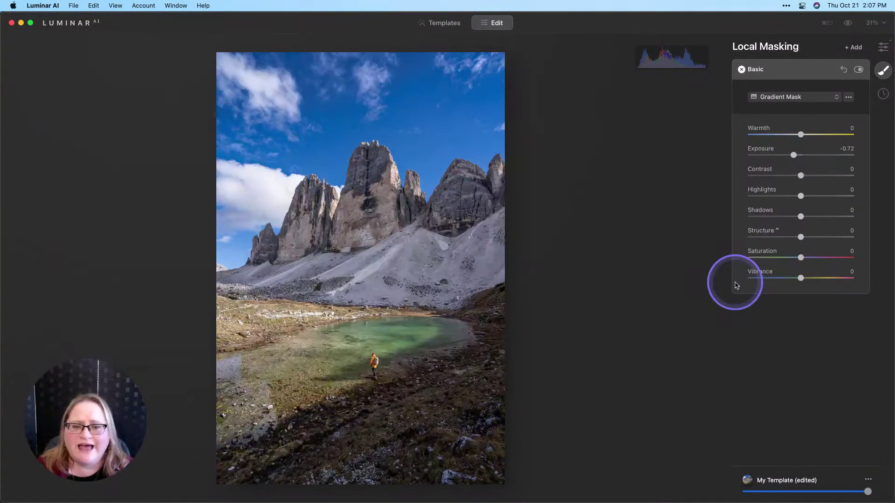
- Set the Mystical effect's amount to 18 and apply the Luminar AI edits to the Photoshop layer
click(882, 47)
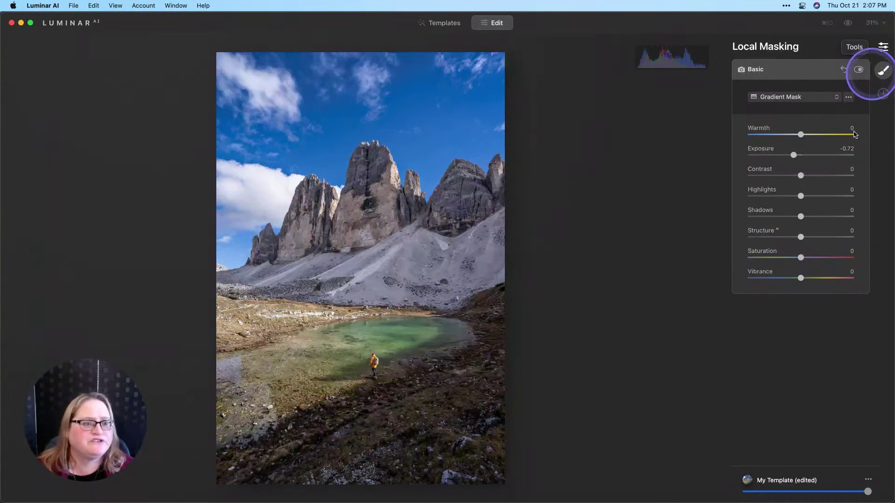
scroll(755, 295, down, 5)
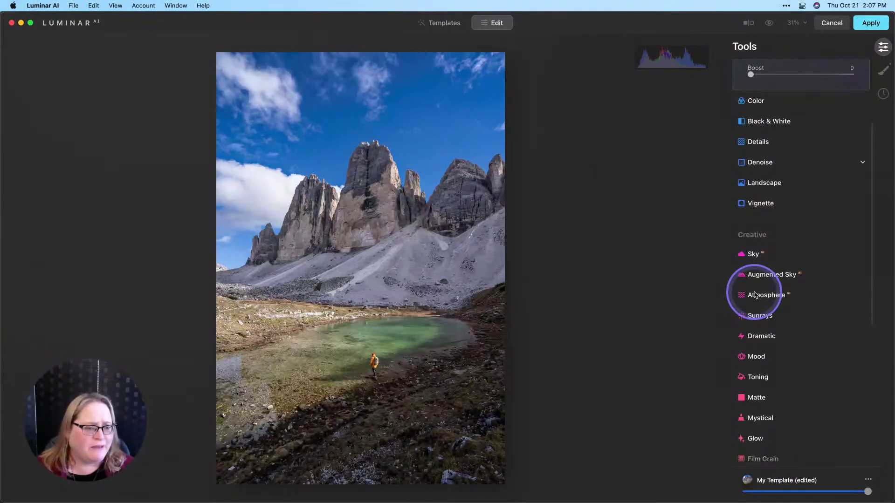
click(761, 339)
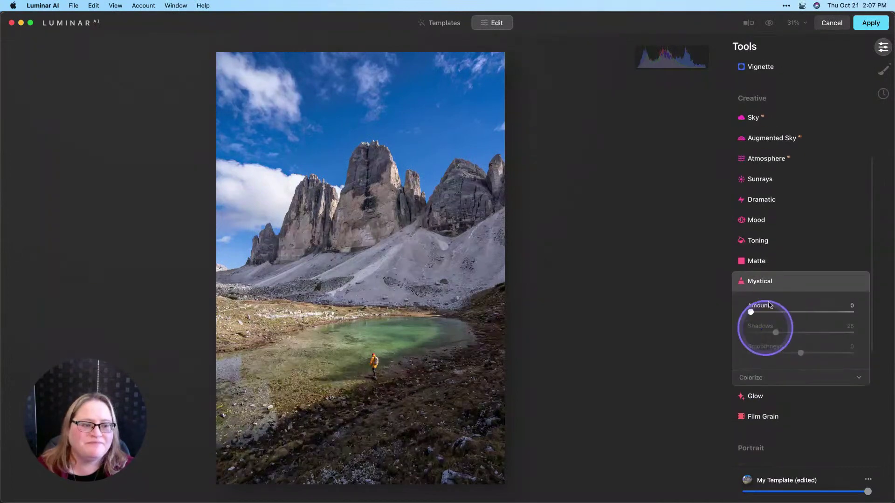
drag(749, 312, 769, 315)
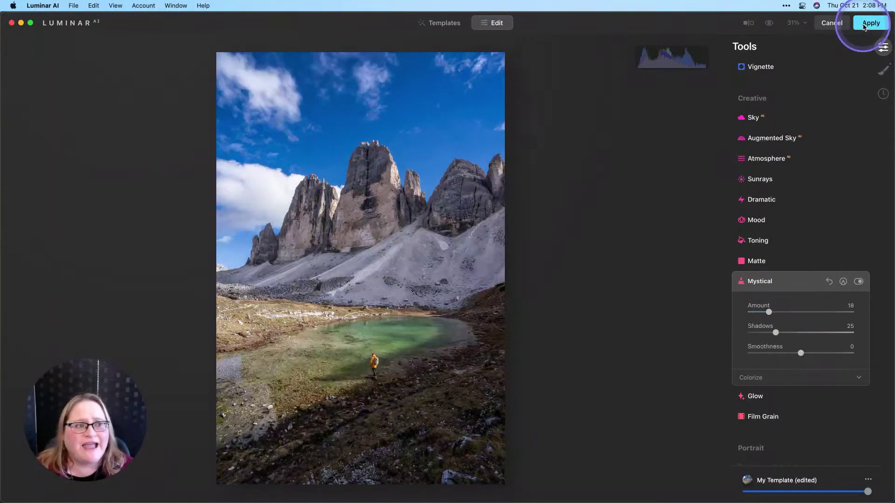
click(767, 159)
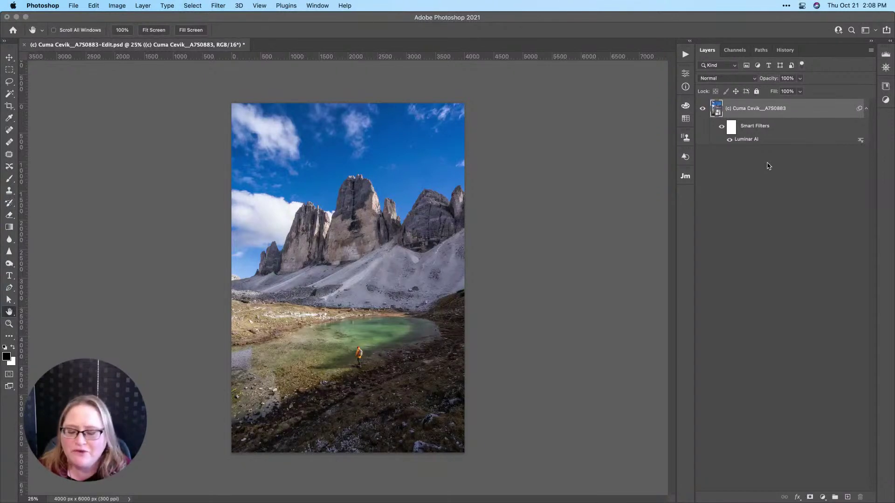
- Save the re-edited Photoshop document with its Luminar AI smart filter and close it
key(super+s)
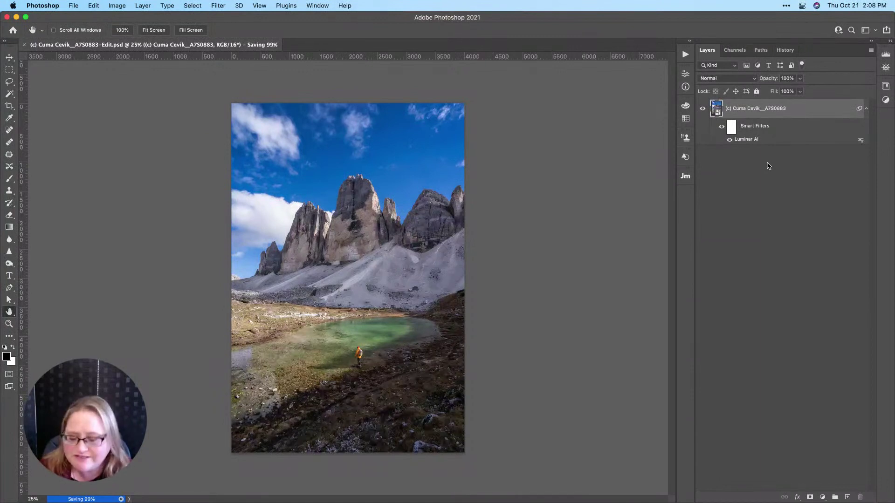
key(super+w)
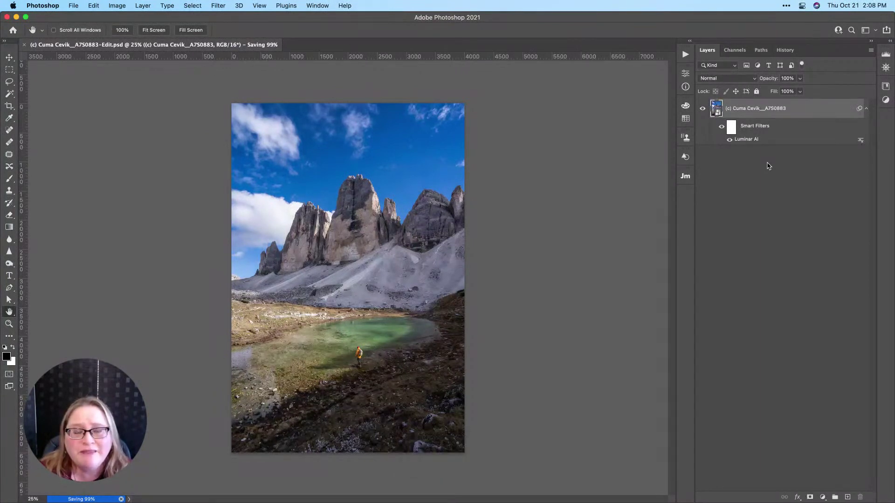